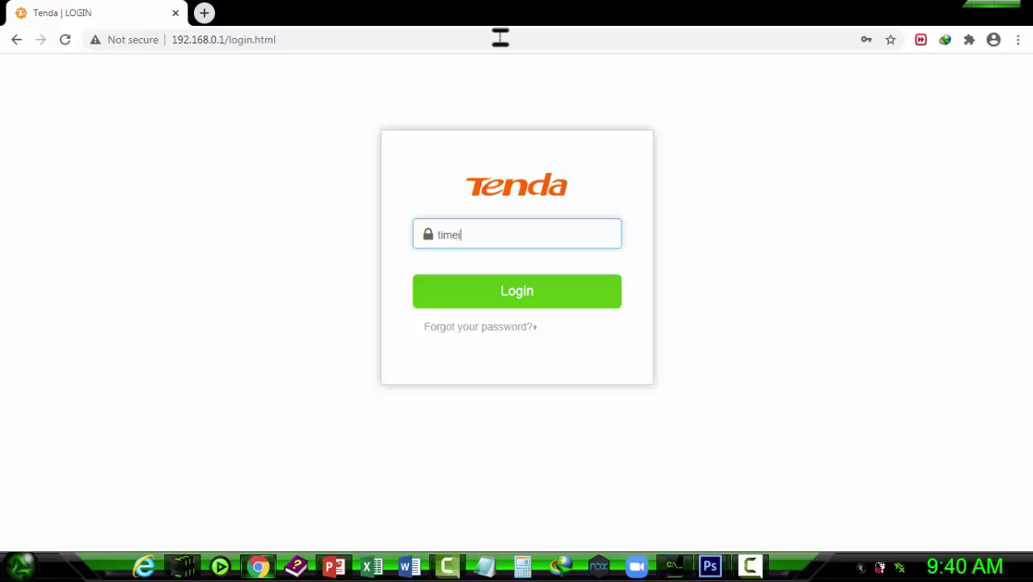
Log in to the Tenda router's administration page and open the bandwidth control settings
key(Return)
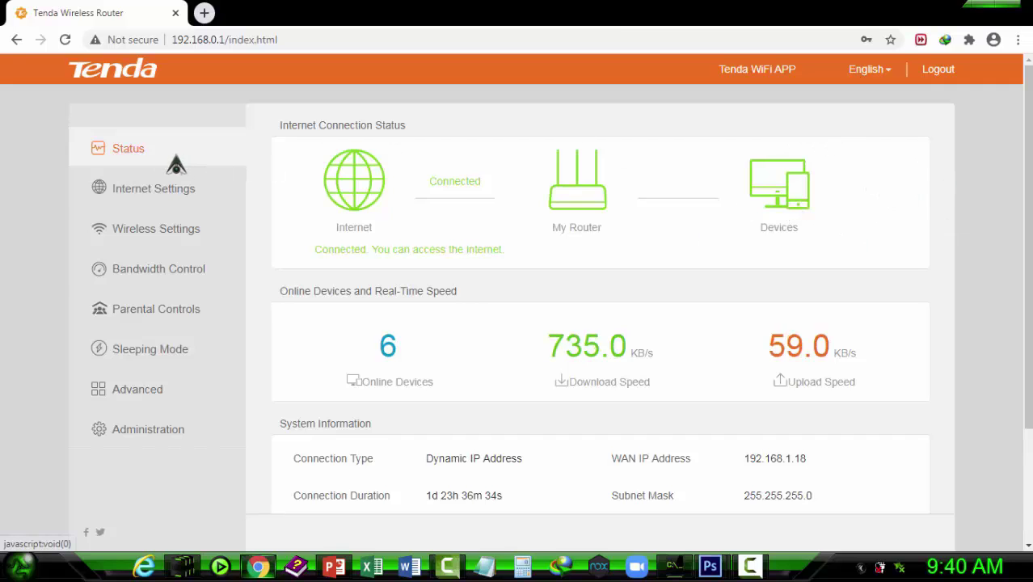
click(182, 273)
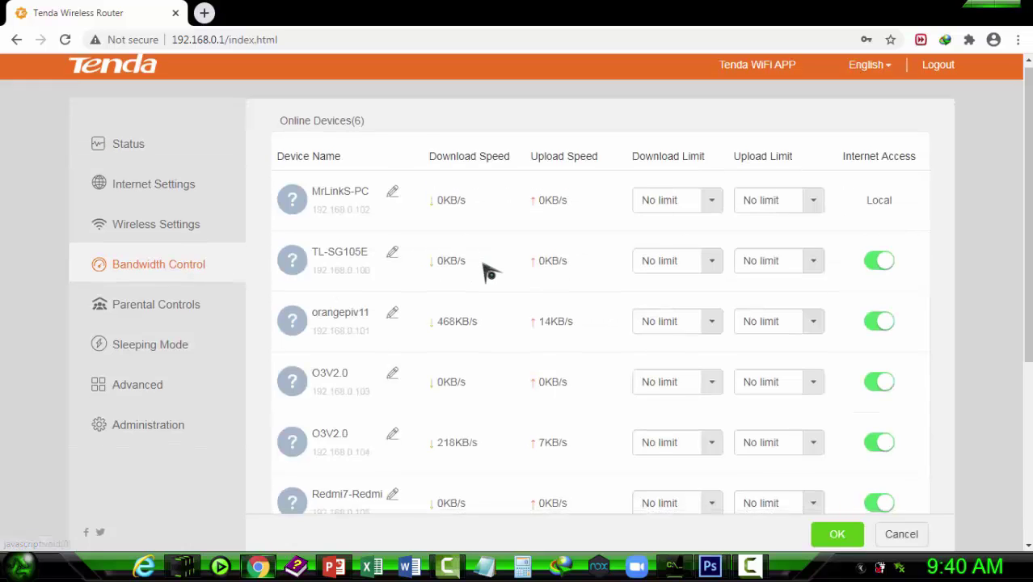
Examine the online devices list, checking each device's name, IP address, current speeds and bandwidth limits
scroll(485, 271, down, 2)
scroll(487, 271, up, 2)
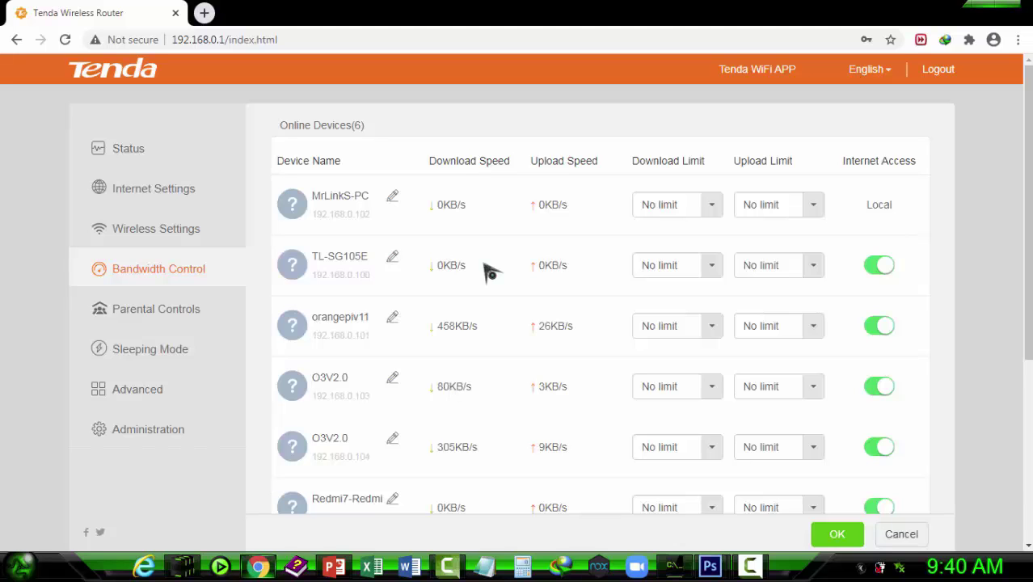
scroll(492, 283, down, 1)
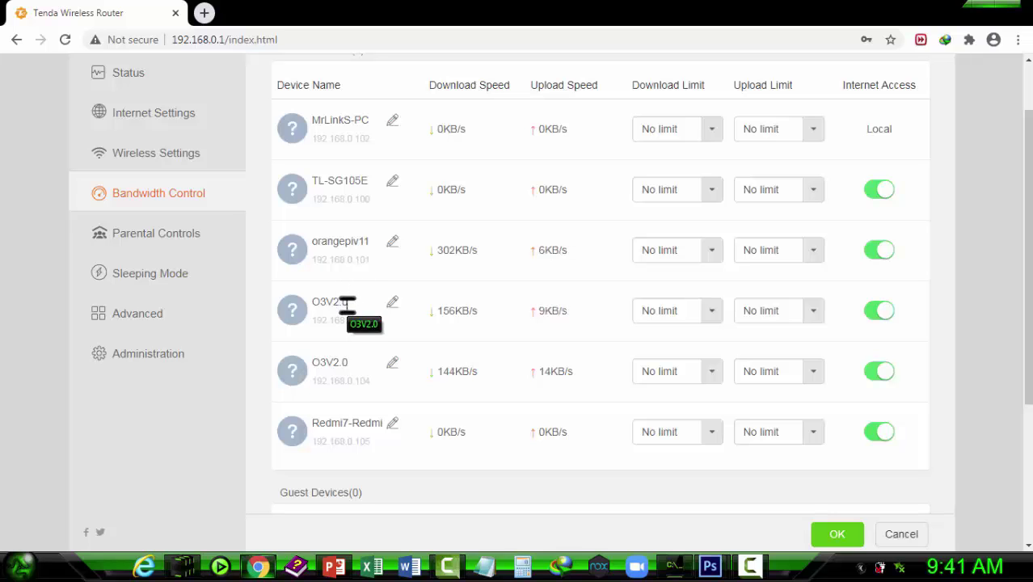
scroll(339, 315, up, 1)
scroll(353, 340, down, 2)
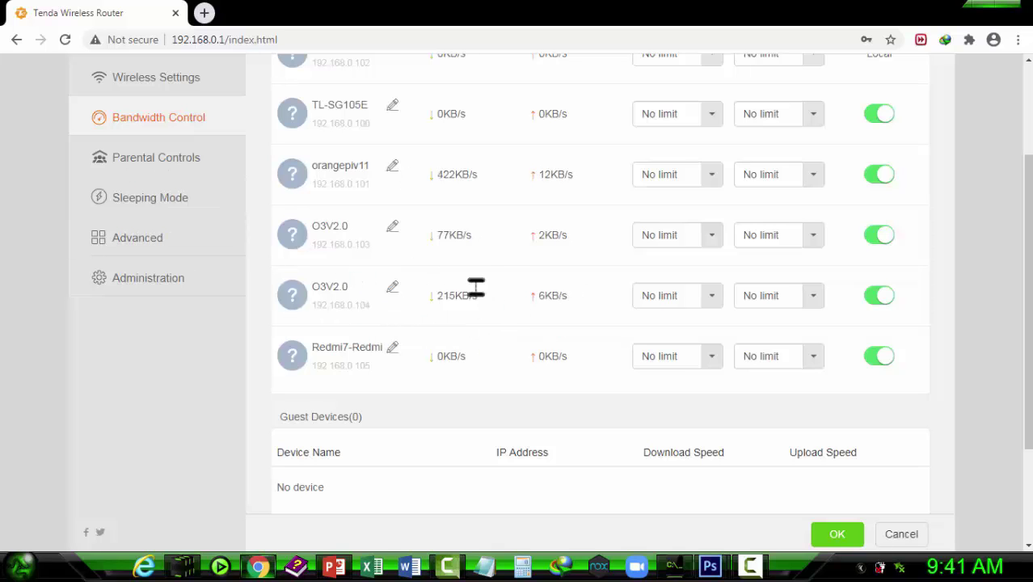
scroll(477, 287, up, 2)
scroll(481, 284, down, 2)
scroll(484, 286, up, 2)
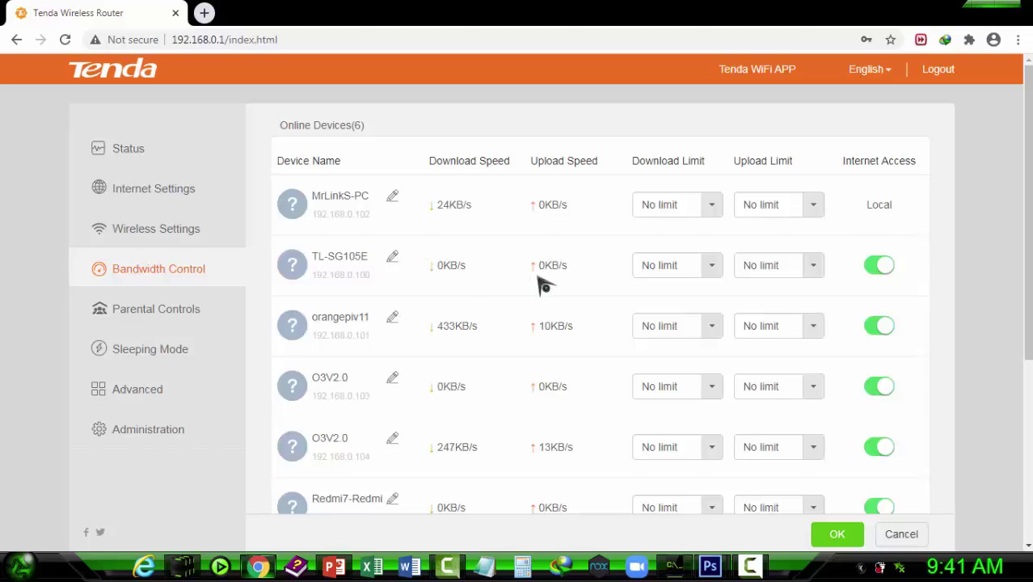
scroll(541, 283, down, 1)
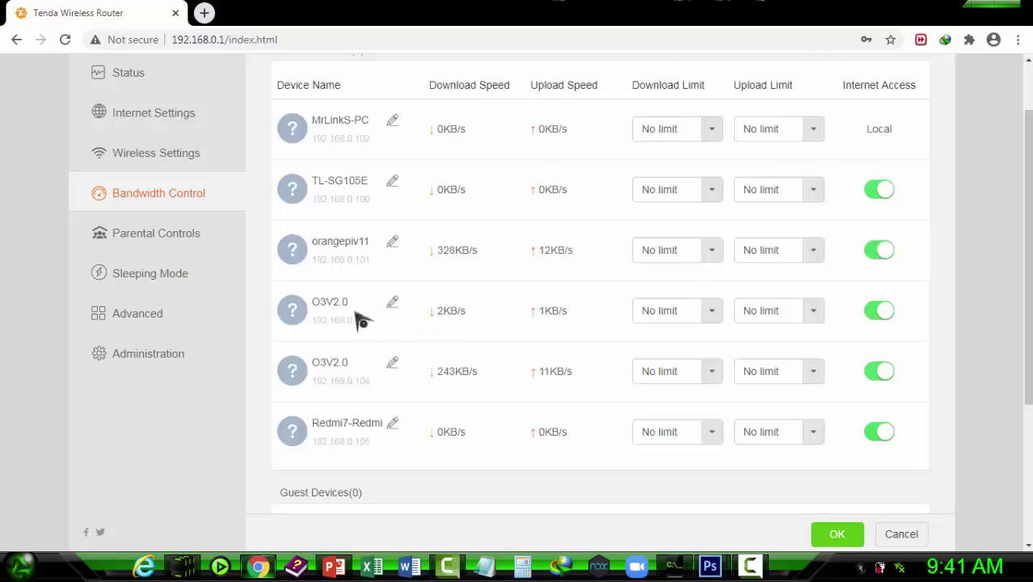
scroll(362, 302, down, 1)
scroll(374, 302, up, 2)
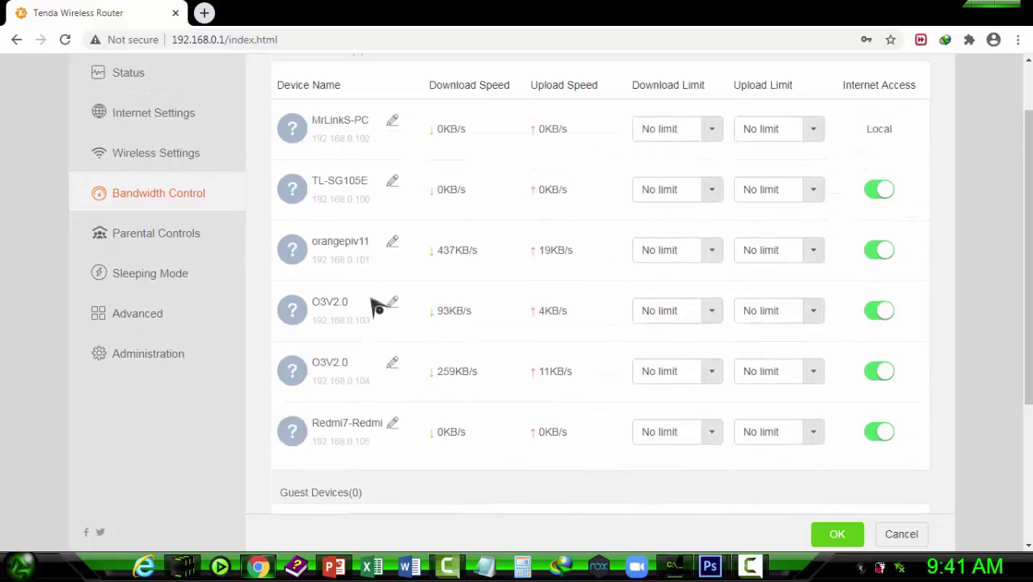
scroll(369, 339, down, 2)
scroll(368, 291, up, 1)
scroll(385, 287, up, 1)
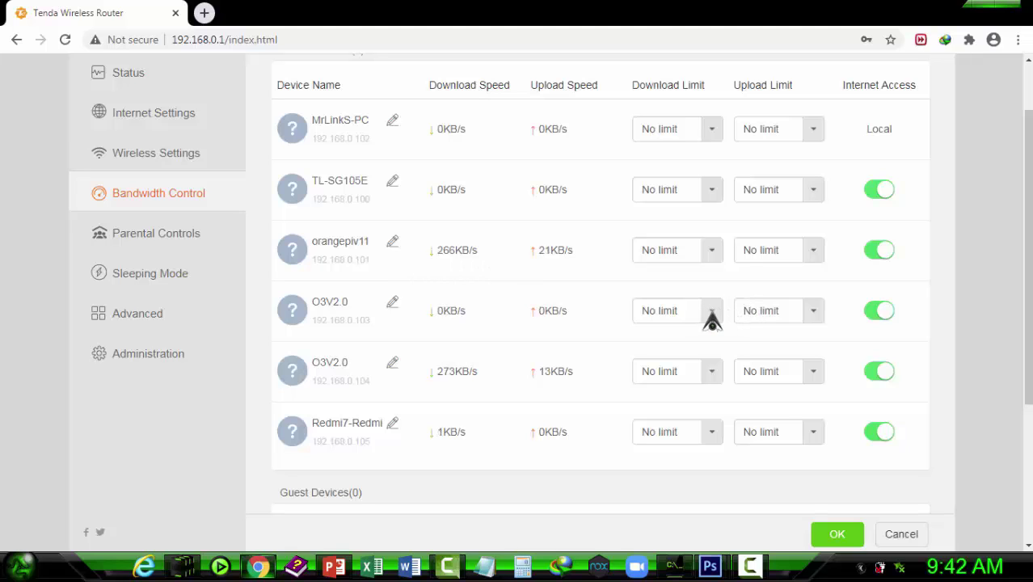
Try a manual download limit of 55 KB/s on the O3V2.0 device at 192.168.0.104
scroll(711, 321, up, 1)
scroll(727, 333, down, 2)
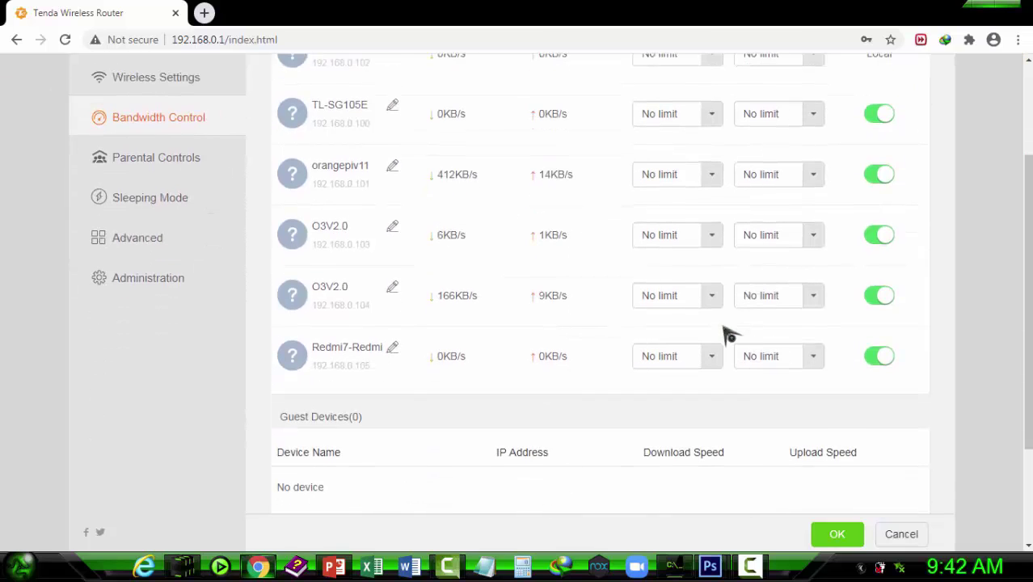
click(713, 296)
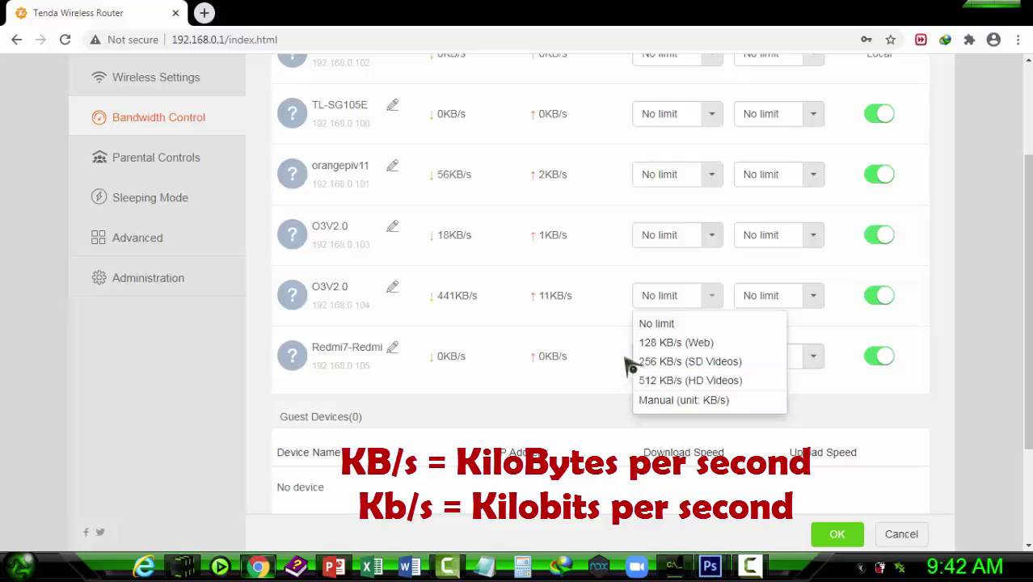
click(716, 401)
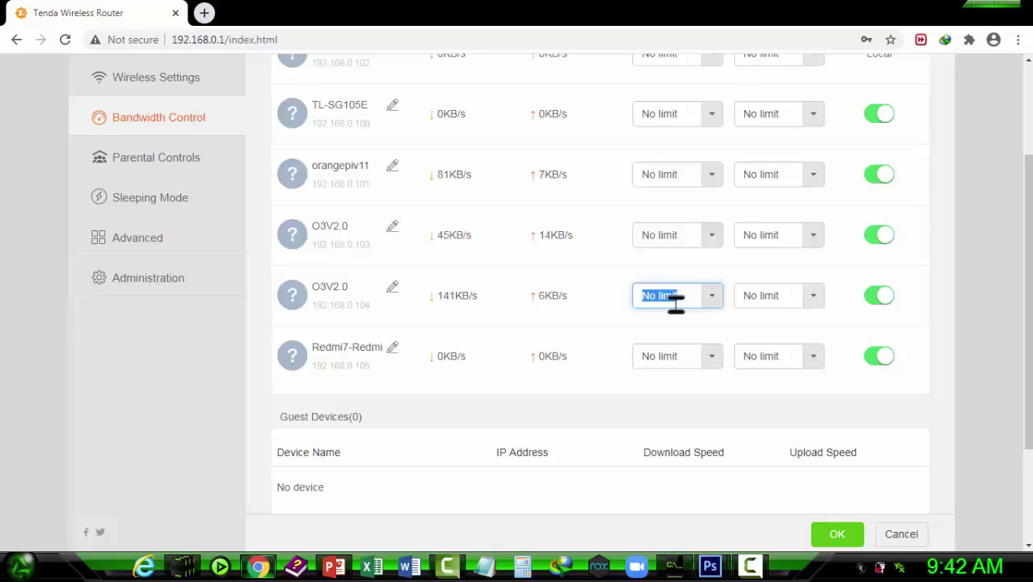
text(55)
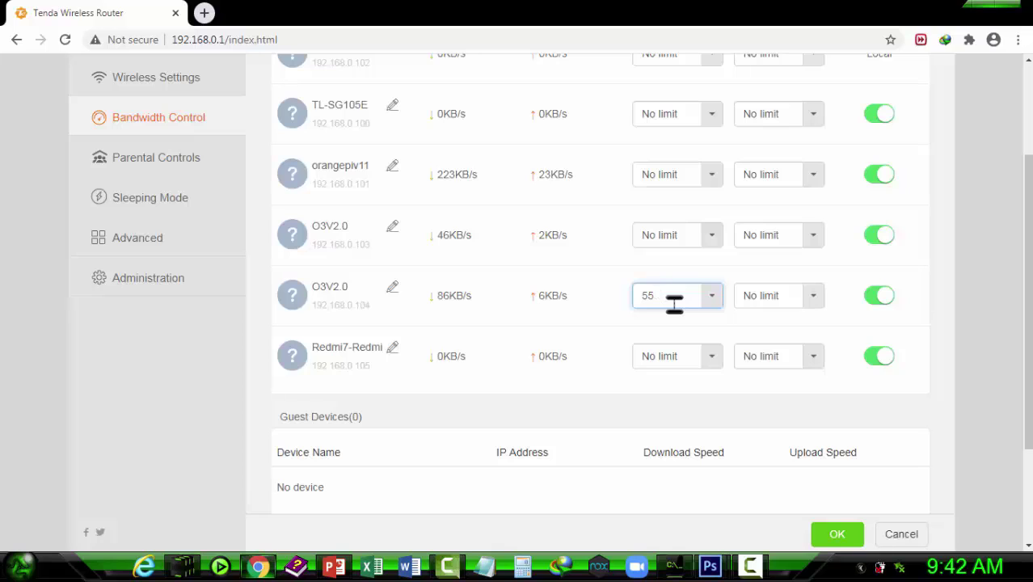
click(612, 284)
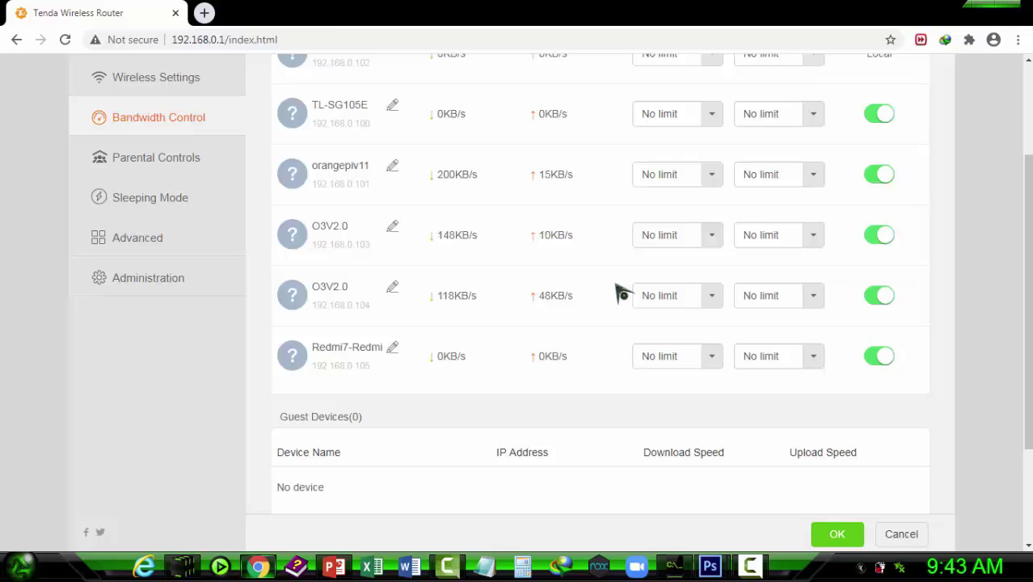
Rename the O3V2.0 device at 192.168.0.103 as 2ND VENDO
click(393, 228)
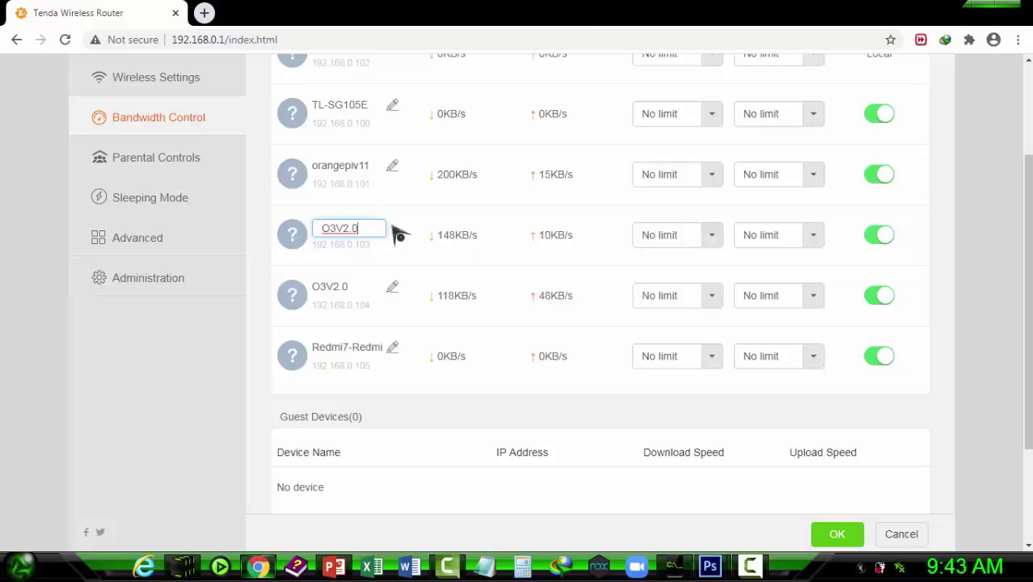
key(ctrl+a)
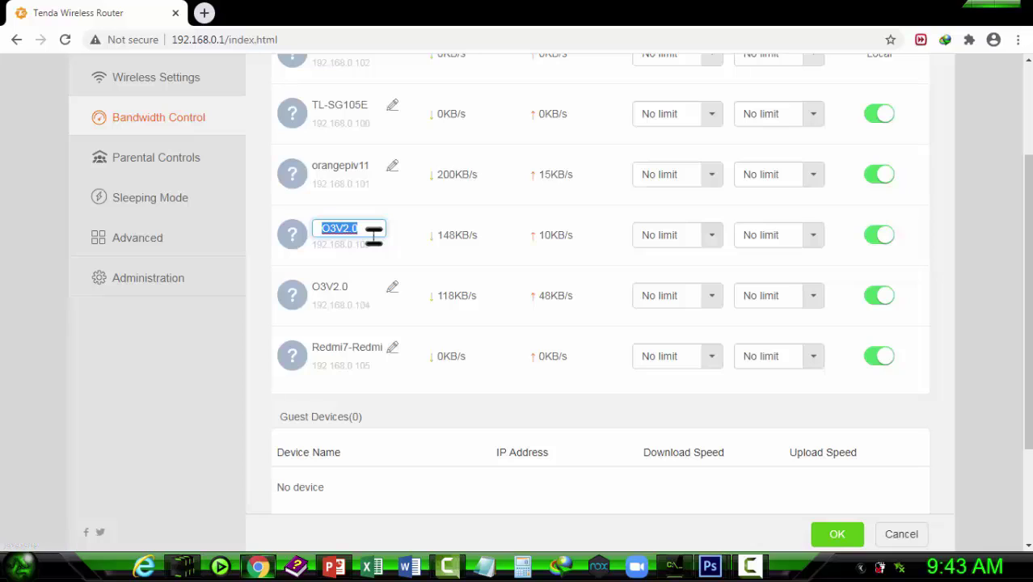
text(S)
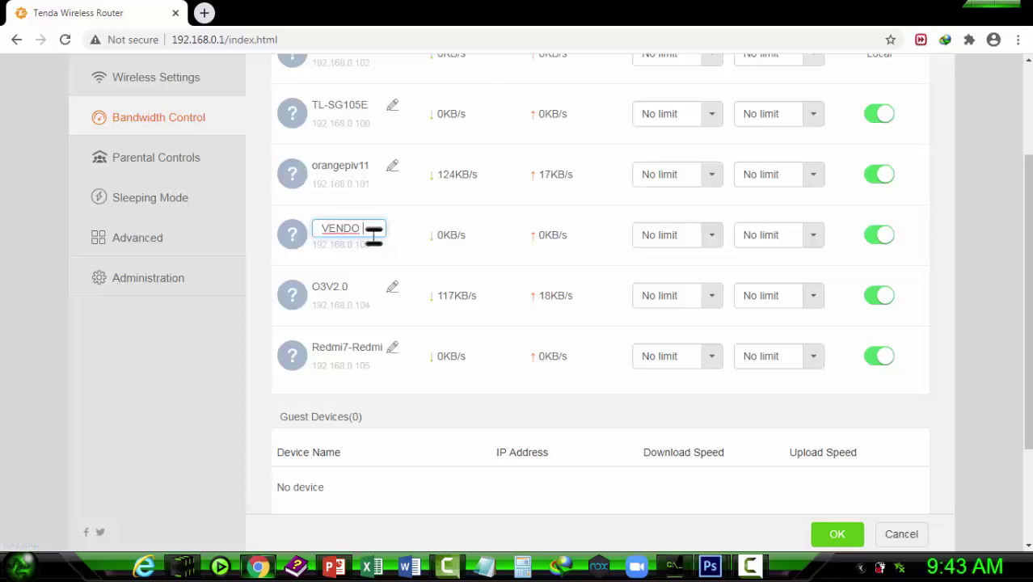
key(BackSpace)
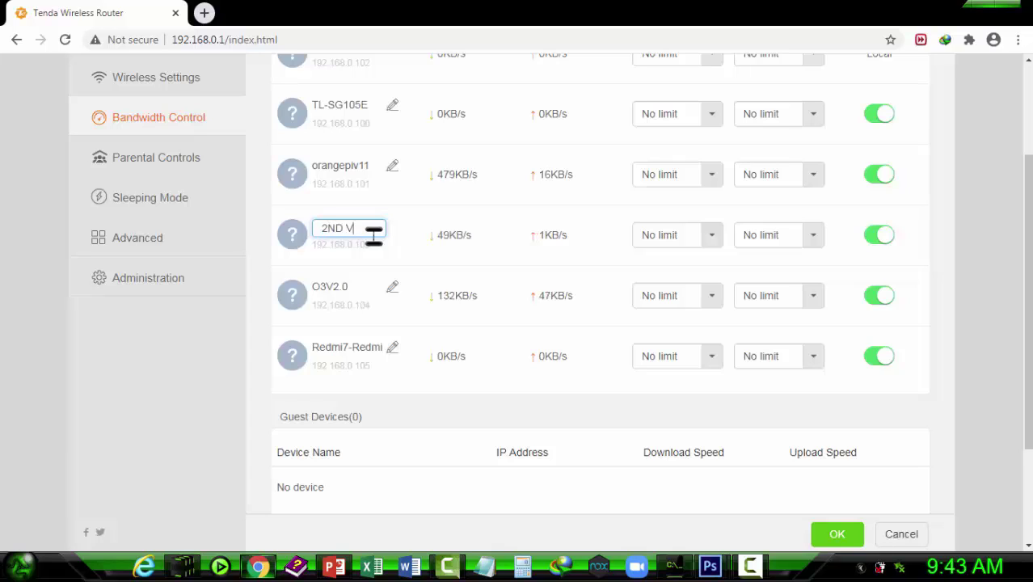
text(ENDO)
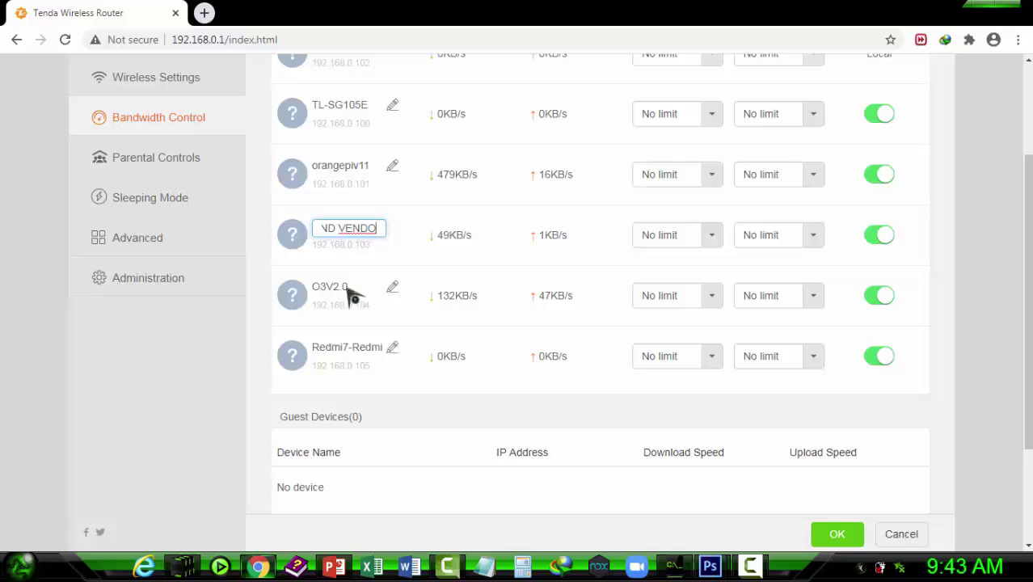
click(344, 288)
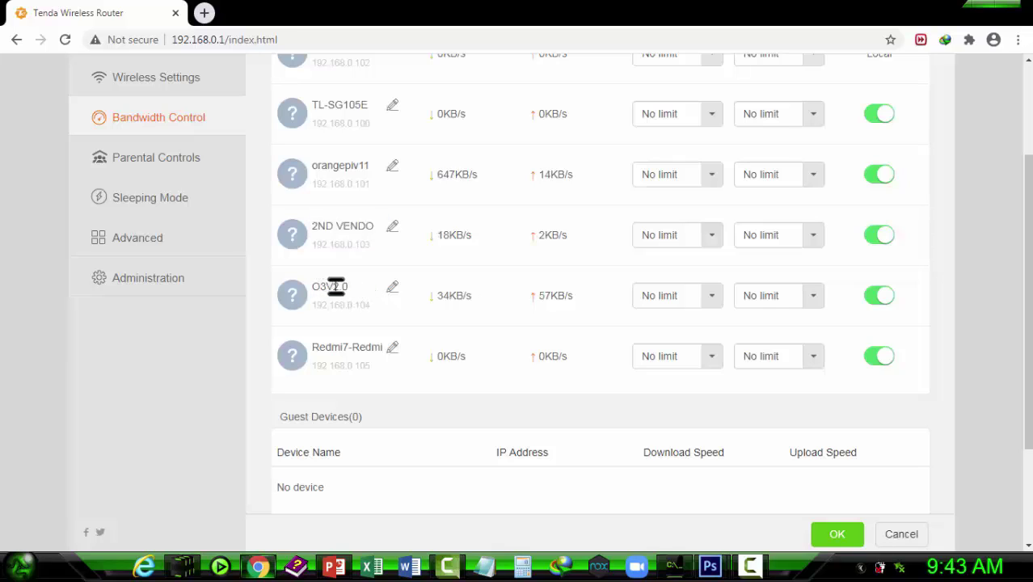
Rename the O3V2.0 device at 192.168.0.104 as SARI SARI STORE
click(390, 293)
click(239, 272)
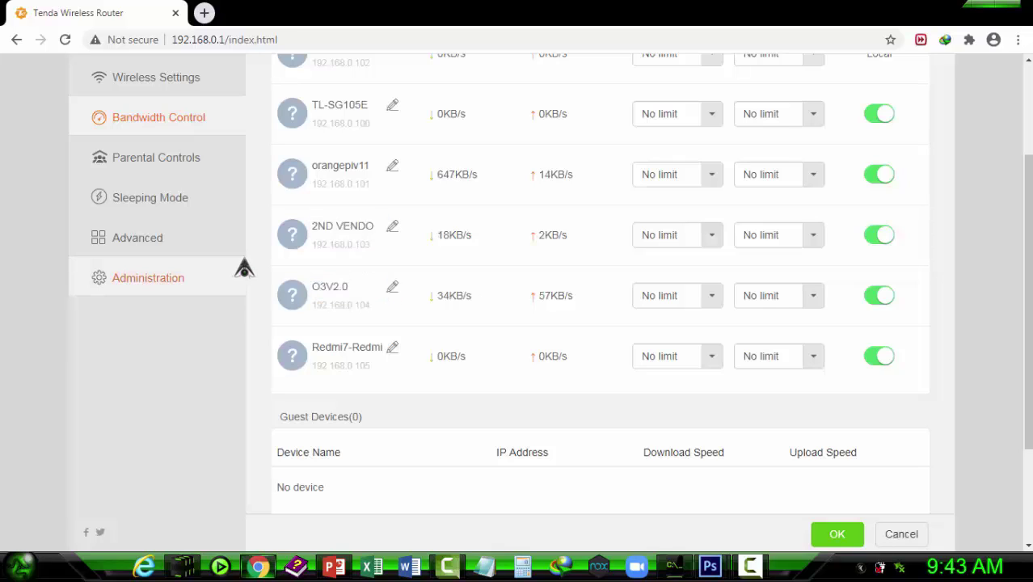
click(390, 288)
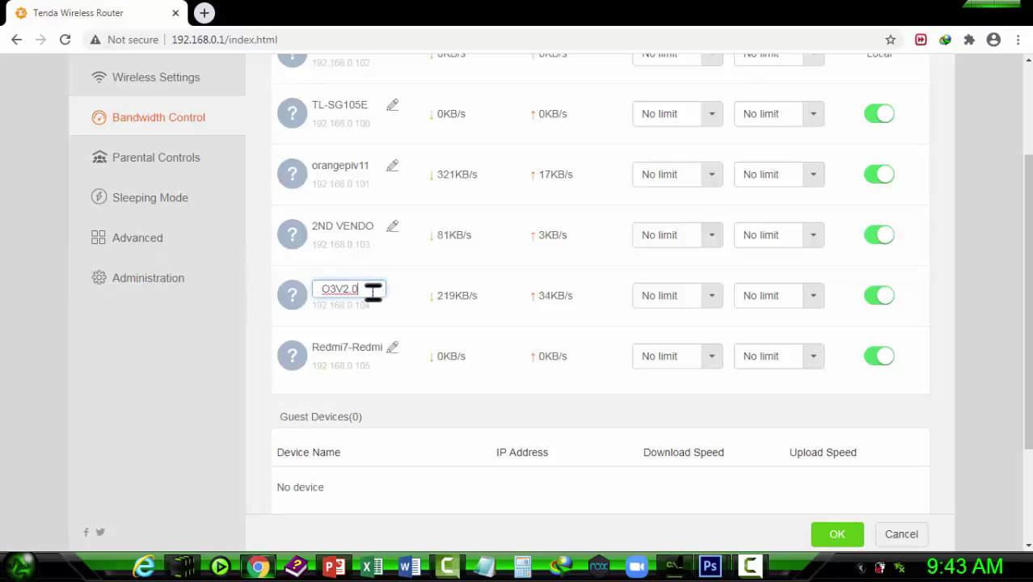
text(S)
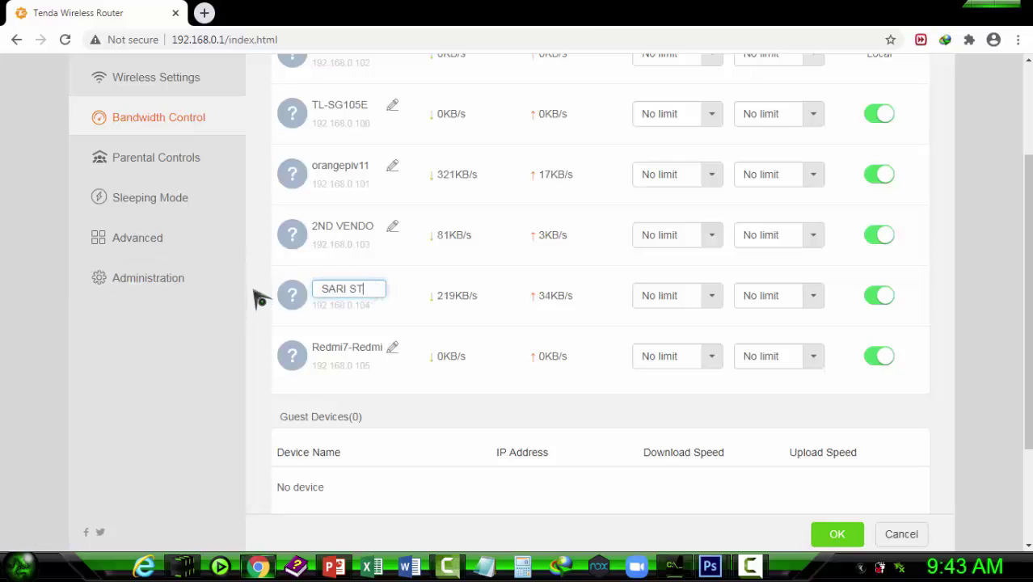
text(ARI SARI STORE)
click(265, 352)
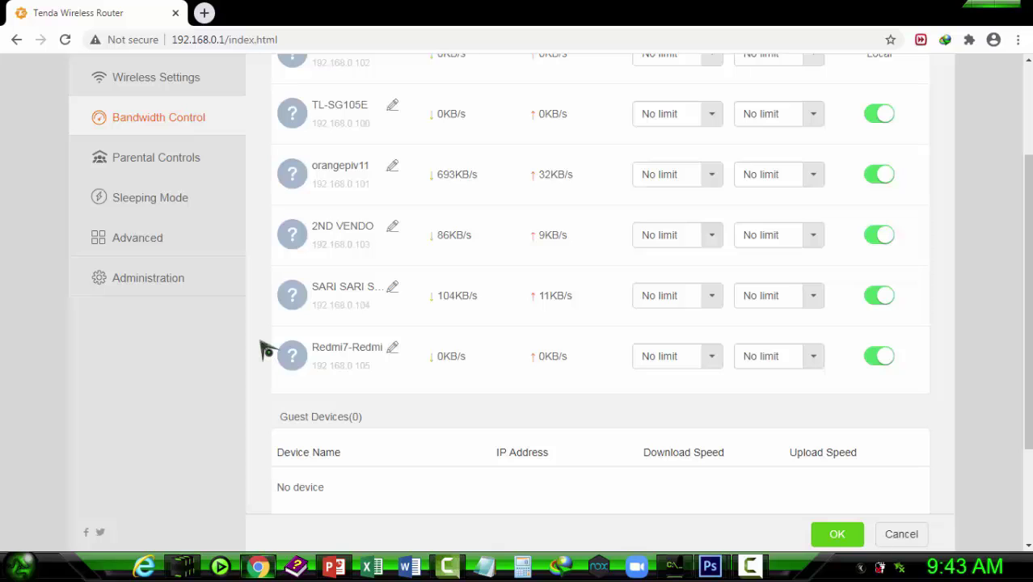
Review the online devices list with its renamed entries and compare the devices' download and upload speeds
scroll(406, 306, up, 2)
scroll(340, 202, down, 2)
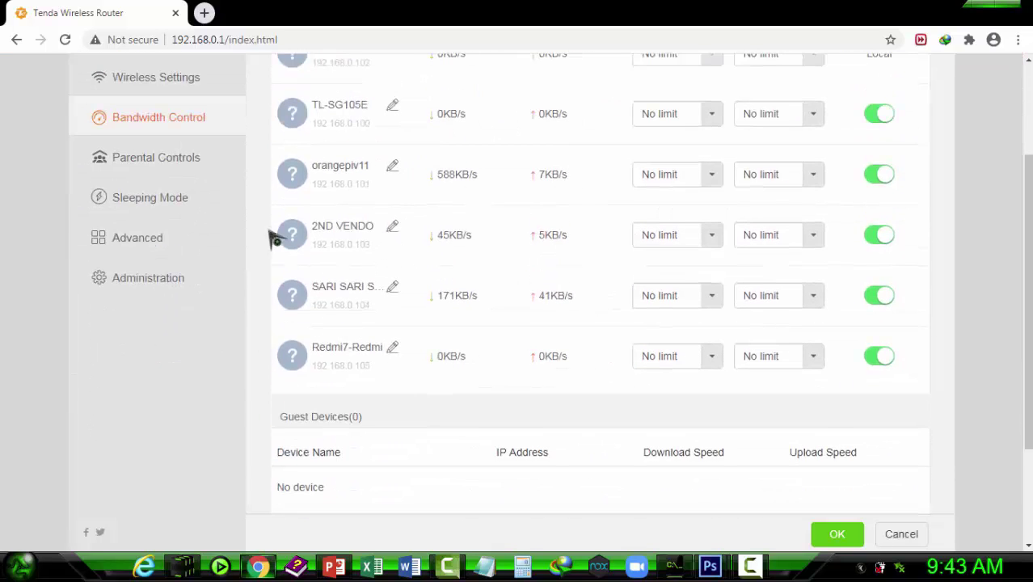
scroll(376, 130, up, 2)
scroll(380, 186, down, 1)
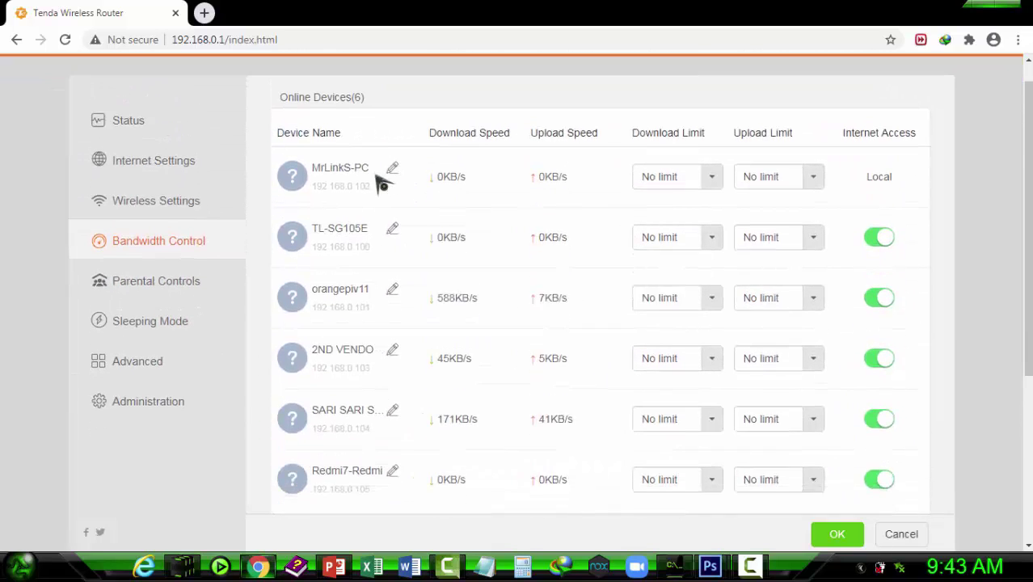
scroll(382, 190, down, 3)
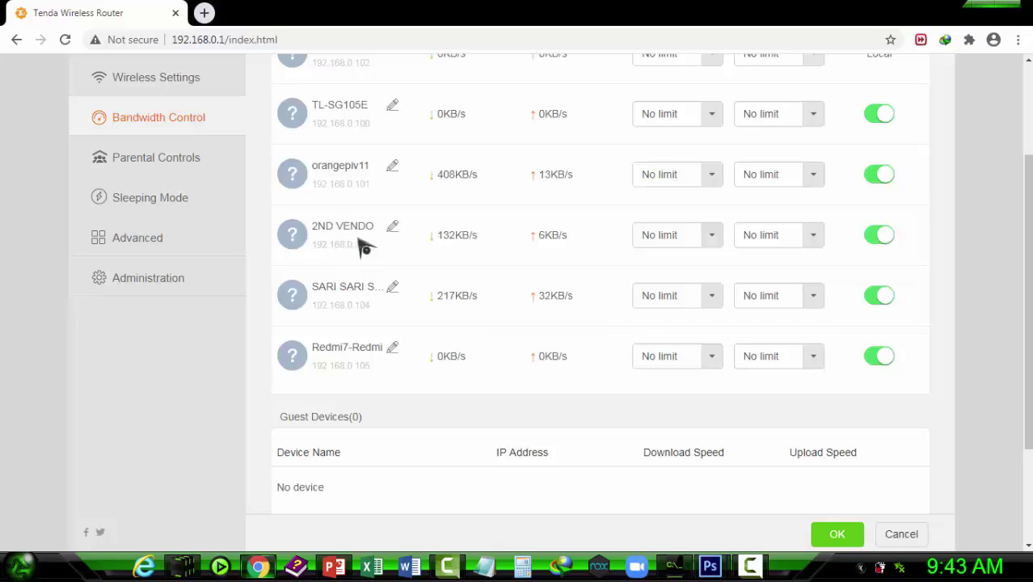
scroll(381, 263, up, 2)
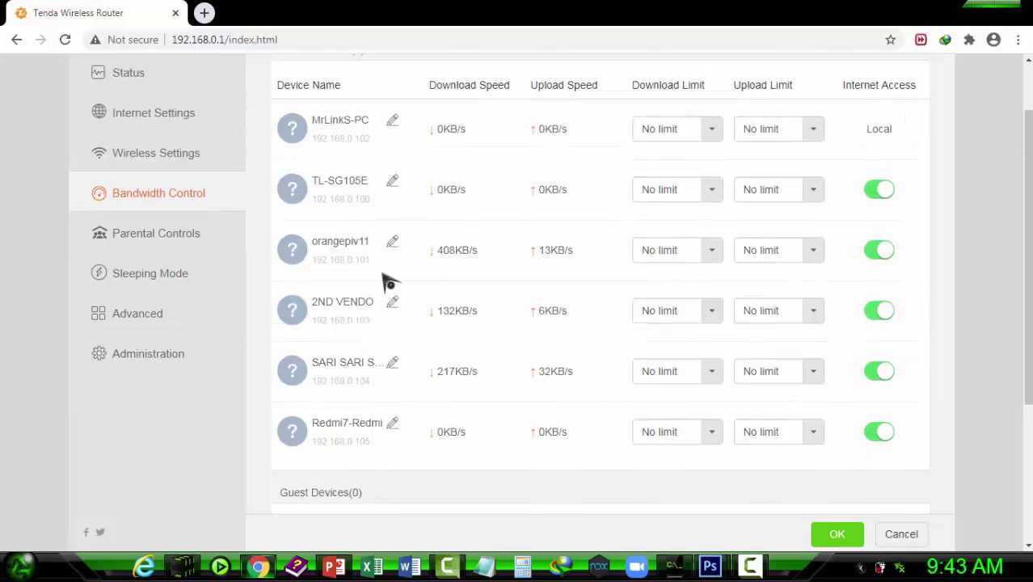
scroll(513, 245, down, 2)
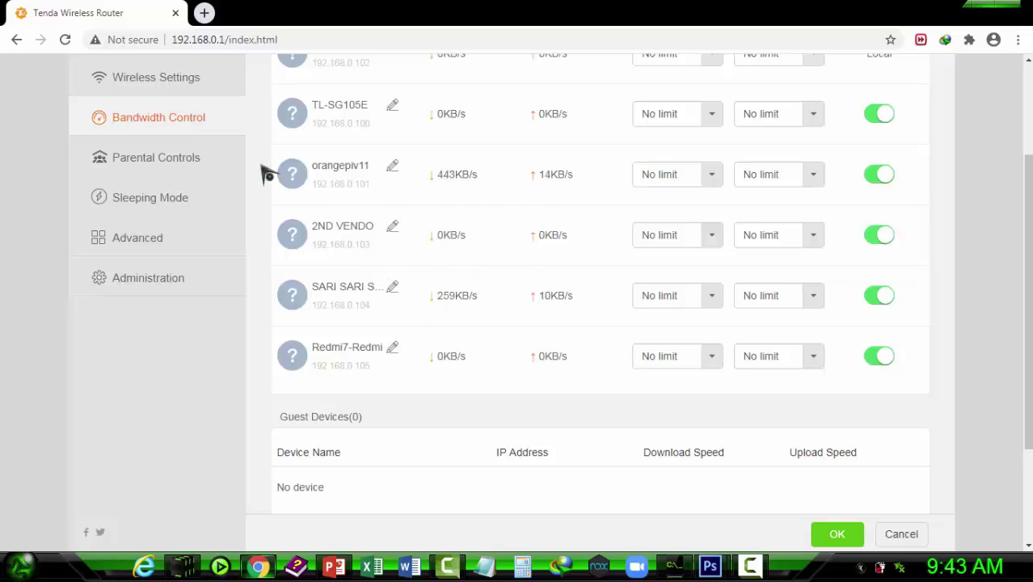
scroll(386, 257, up, 2)
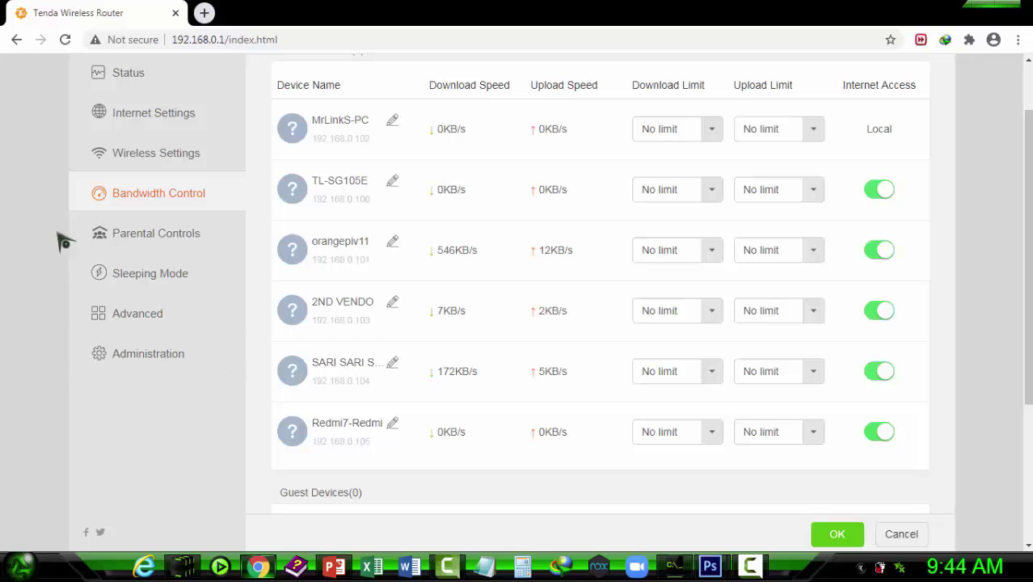
Inspect the download limit choices for 2ND VENDO and the download and upload limit fields for SARI SARI STORE
click(713, 312)
click(713, 312)
click(714, 375)
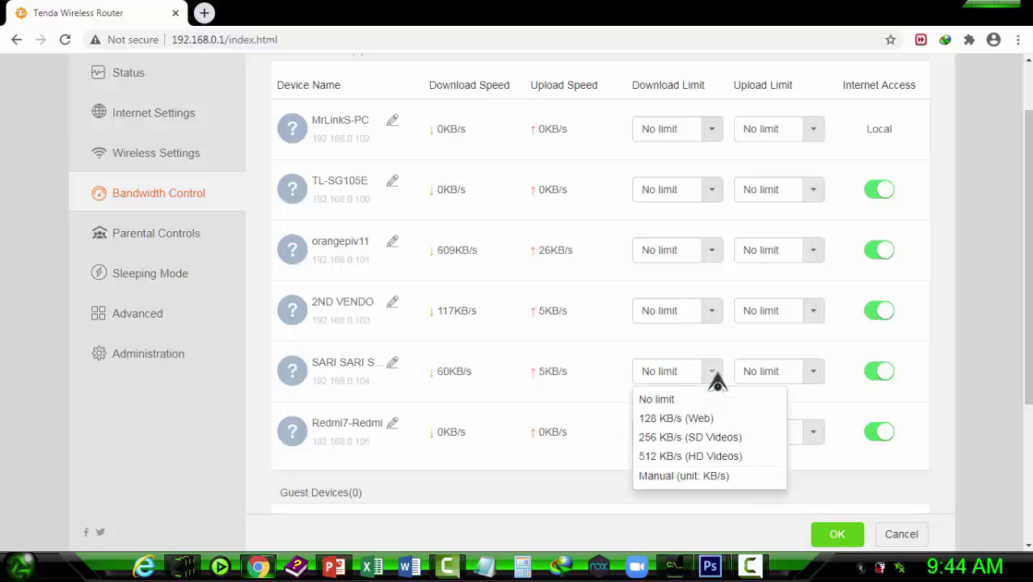
click(683, 371)
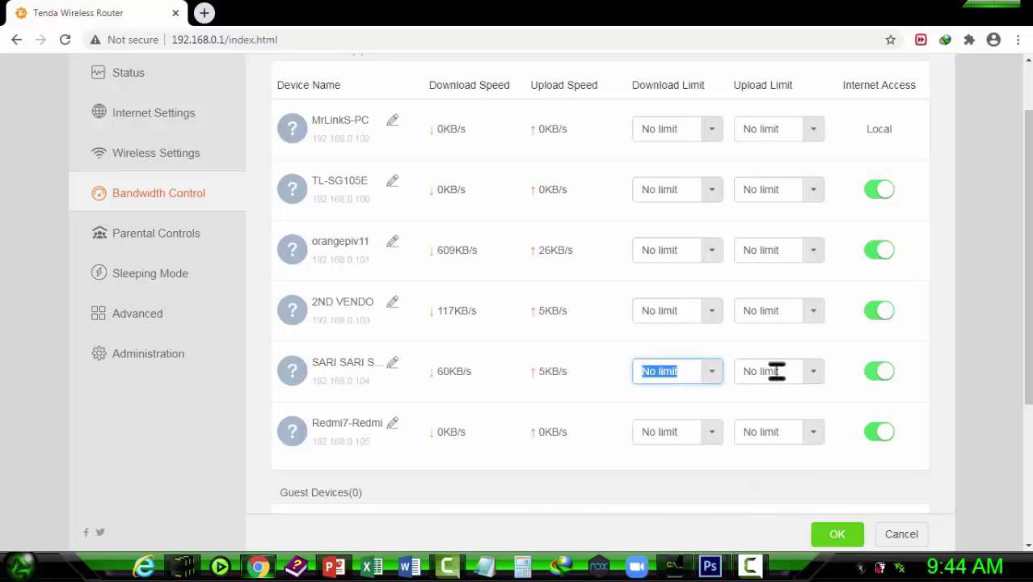
click(777, 371)
click(662, 371)
click(794, 371)
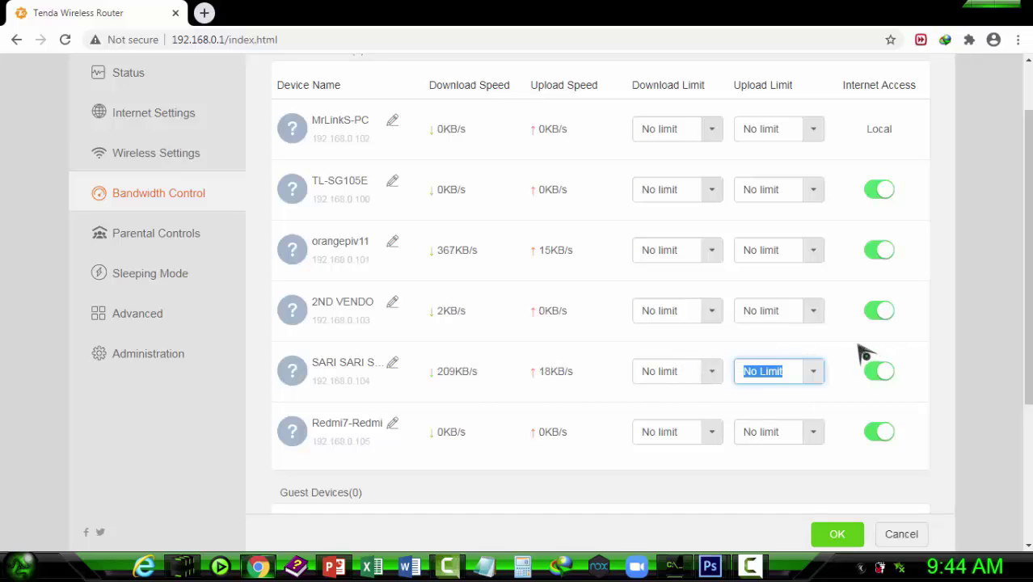
scroll(764, 307, down, 1)
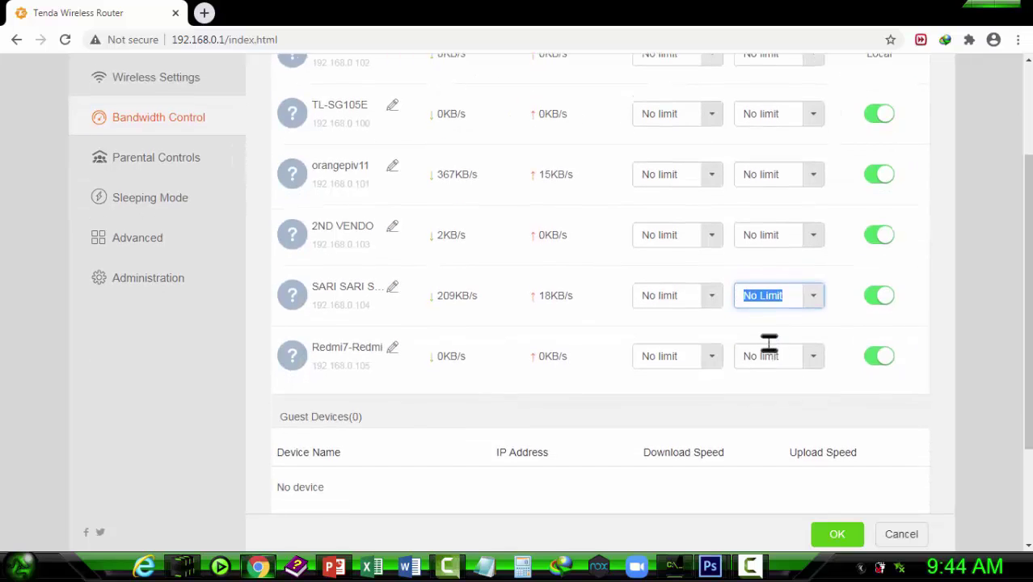
scroll(768, 344, up, 1)
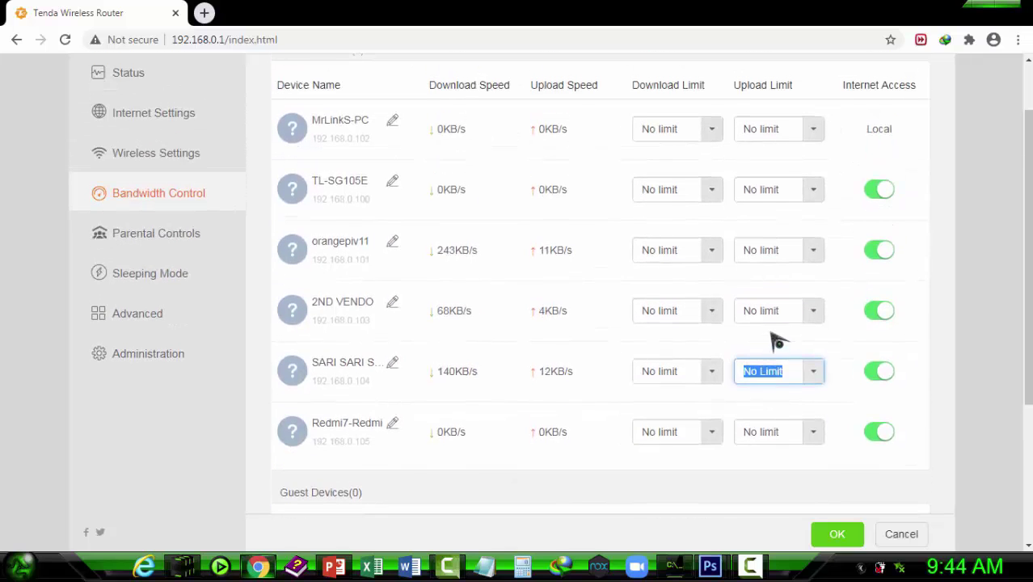
Leave SARI SARI STORE's upload limit field and examine the speeds, limit settings and internet access of all online devices, including the guest devices section
scroll(780, 323, up, 1)
click(598, 376)
scroll(600, 375, down, 1)
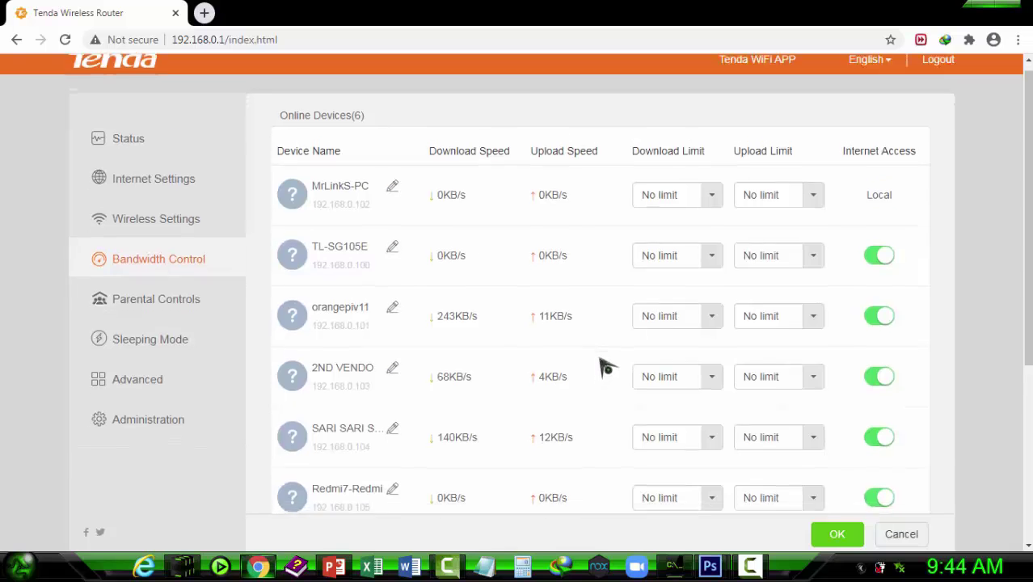
scroll(604, 362, up, 1)
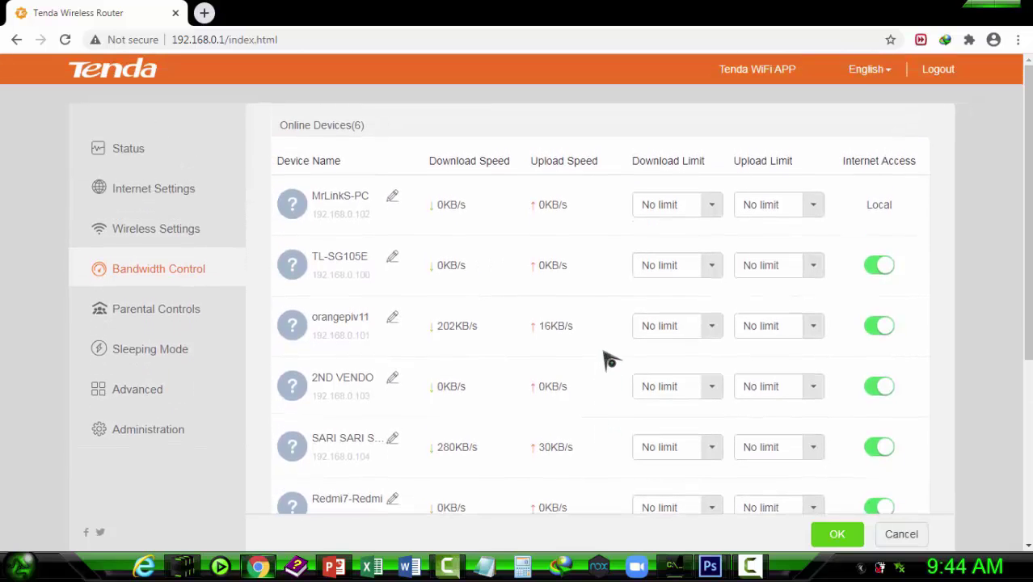
scroll(610, 360, down, 2)
scroll(608, 359, up, 1)
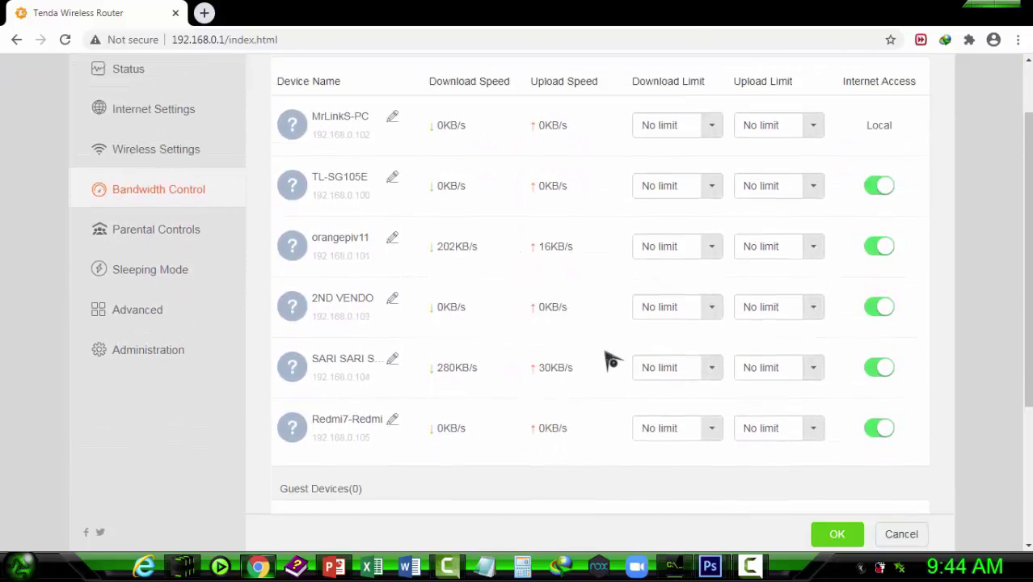
scroll(732, 311, up, 1)
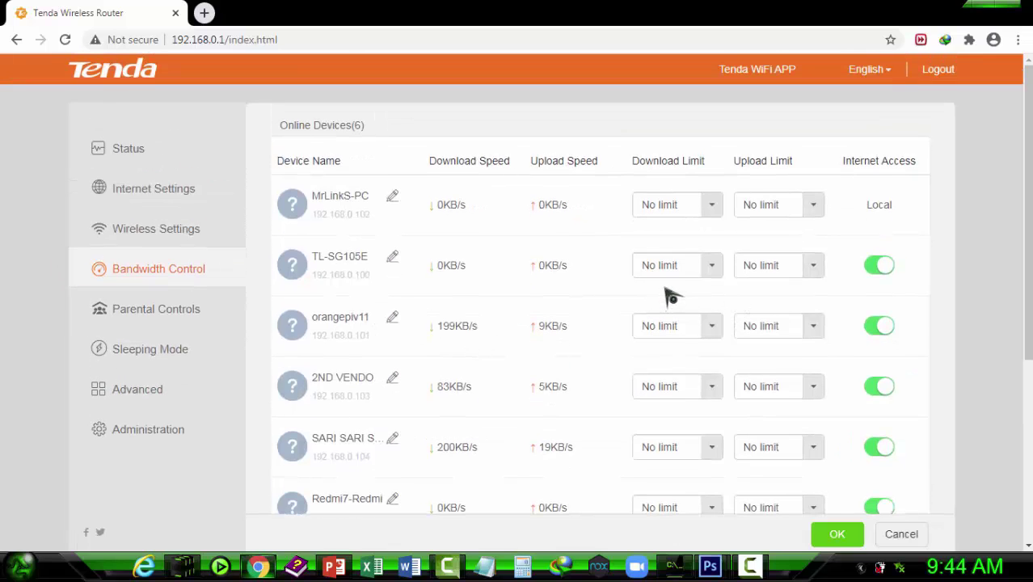
scroll(673, 295, down, 2)
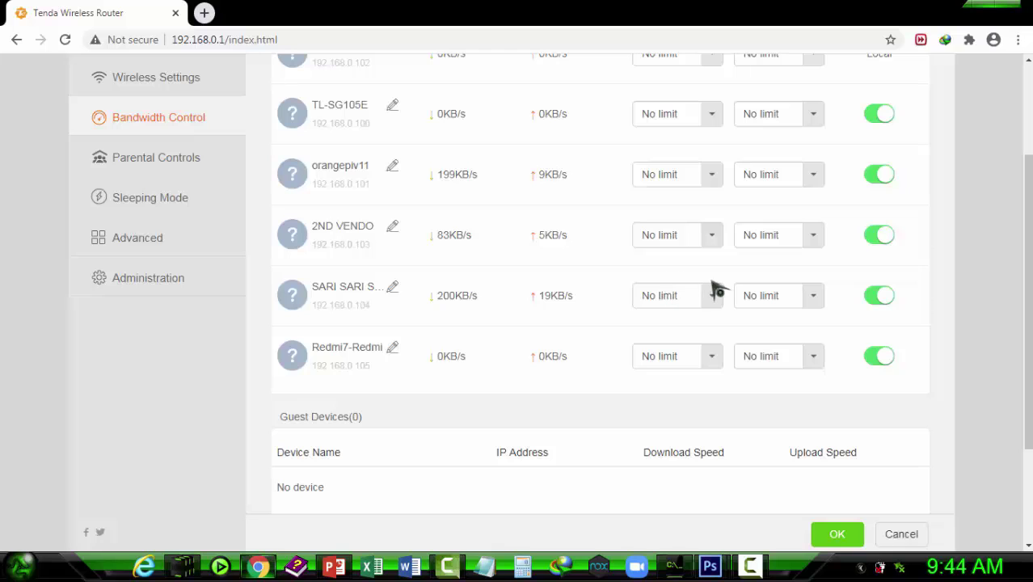
scroll(685, 292, up, 2)
scroll(690, 288, down, 1)
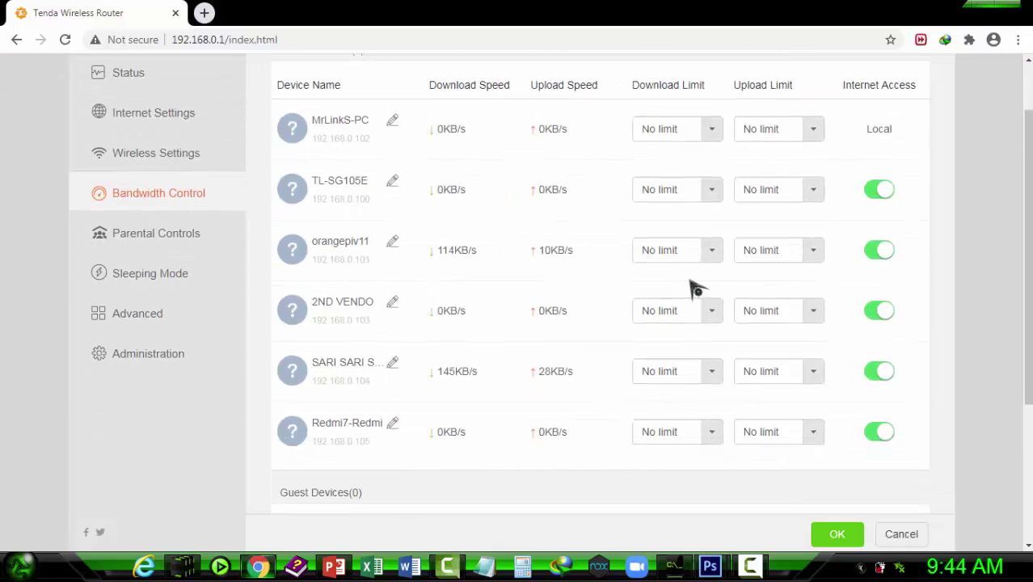
scroll(695, 289, up, 1)
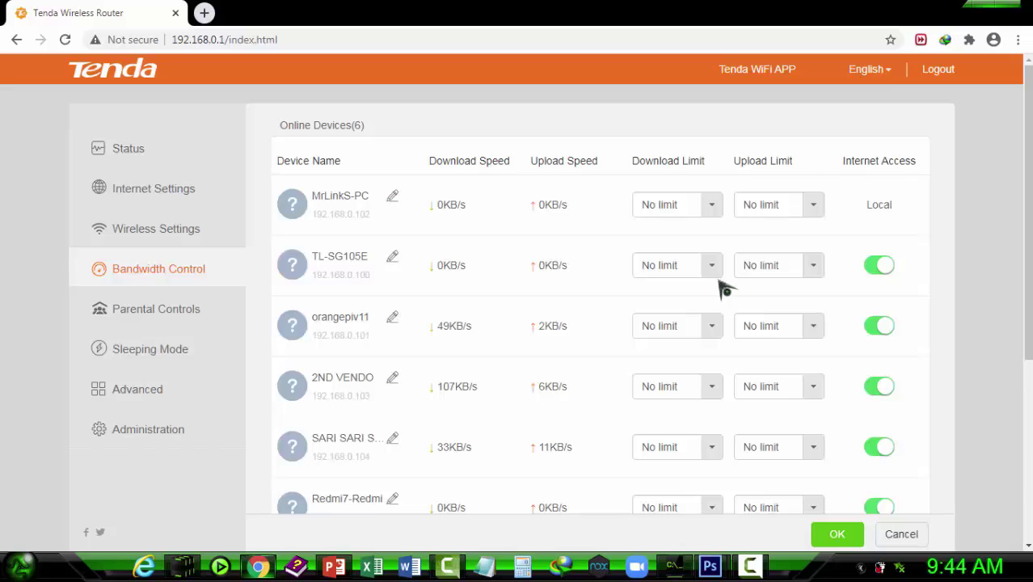
scroll(838, 387, down, 1)
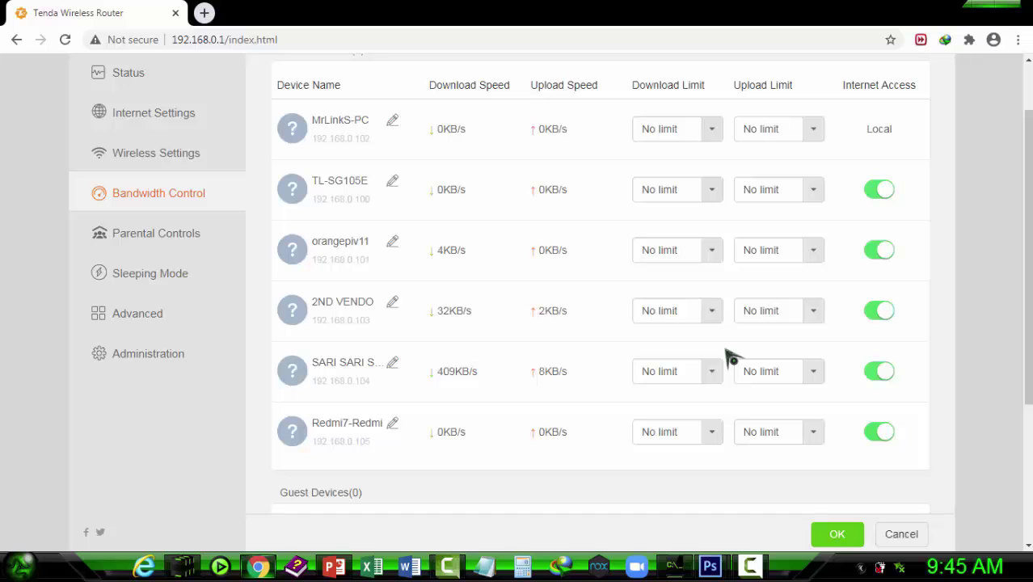
scroll(540, 309, up, 1)
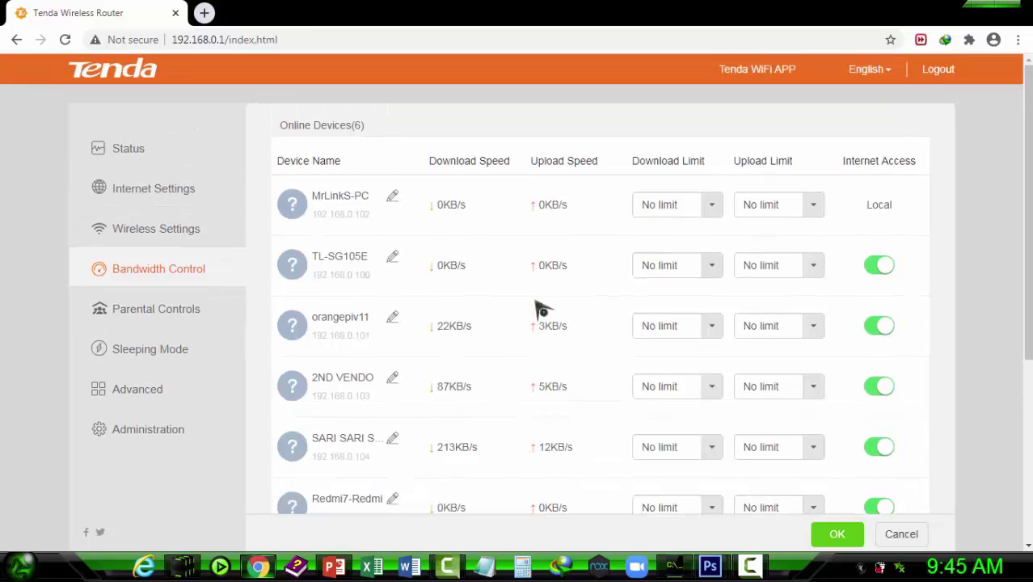
scroll(540, 309, down, 1)
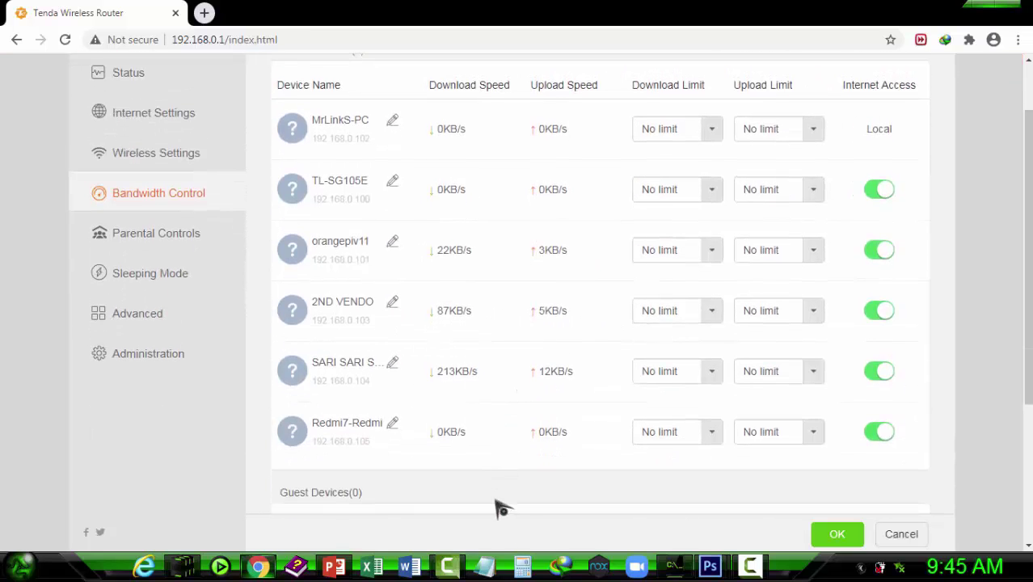
Switch to the PowerPoint presentation to view the point-to-point bandwidth management network diagram
click(335, 566)
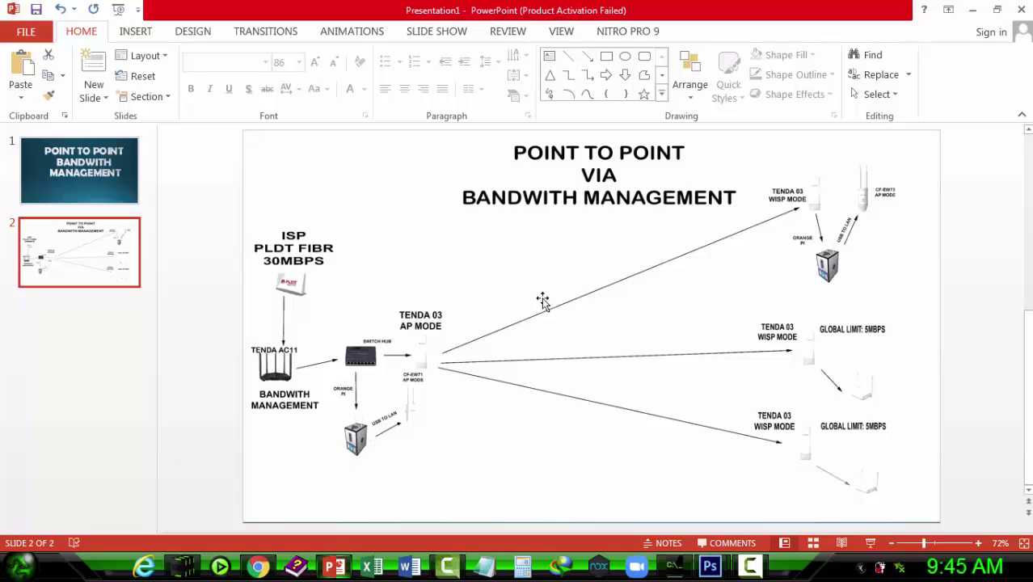